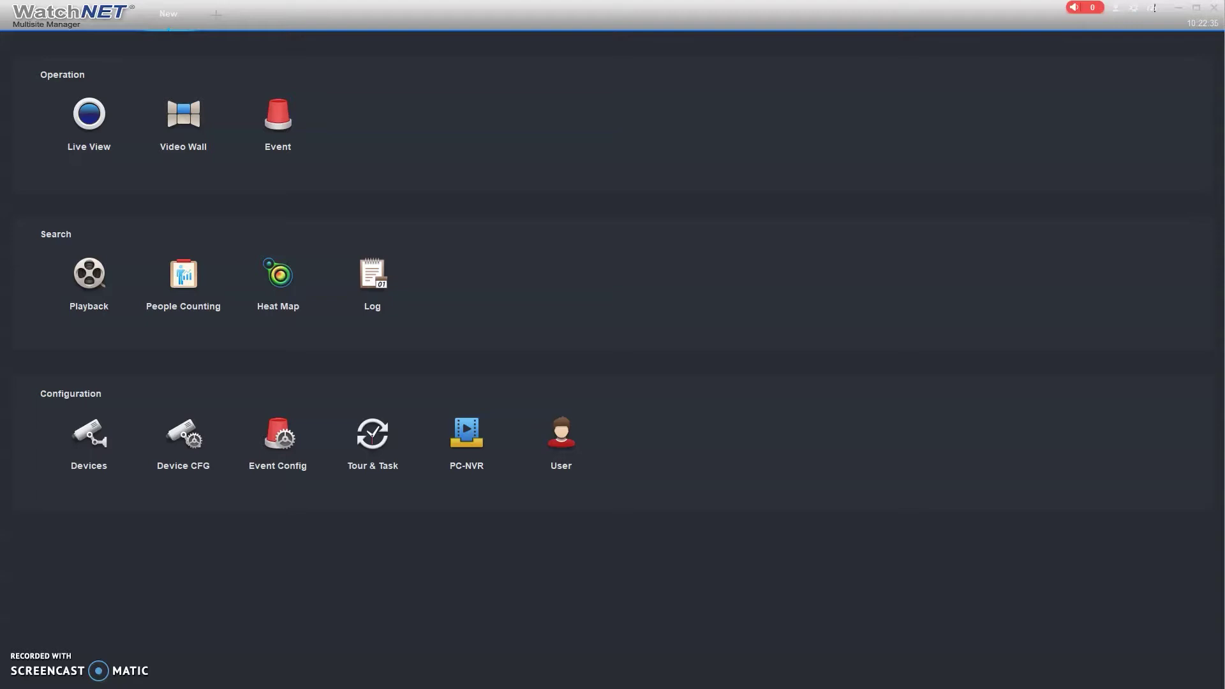
Open the storage recording schedule of the Alliance Office device from the device configuration
click(152, 577)
click(196, 446)
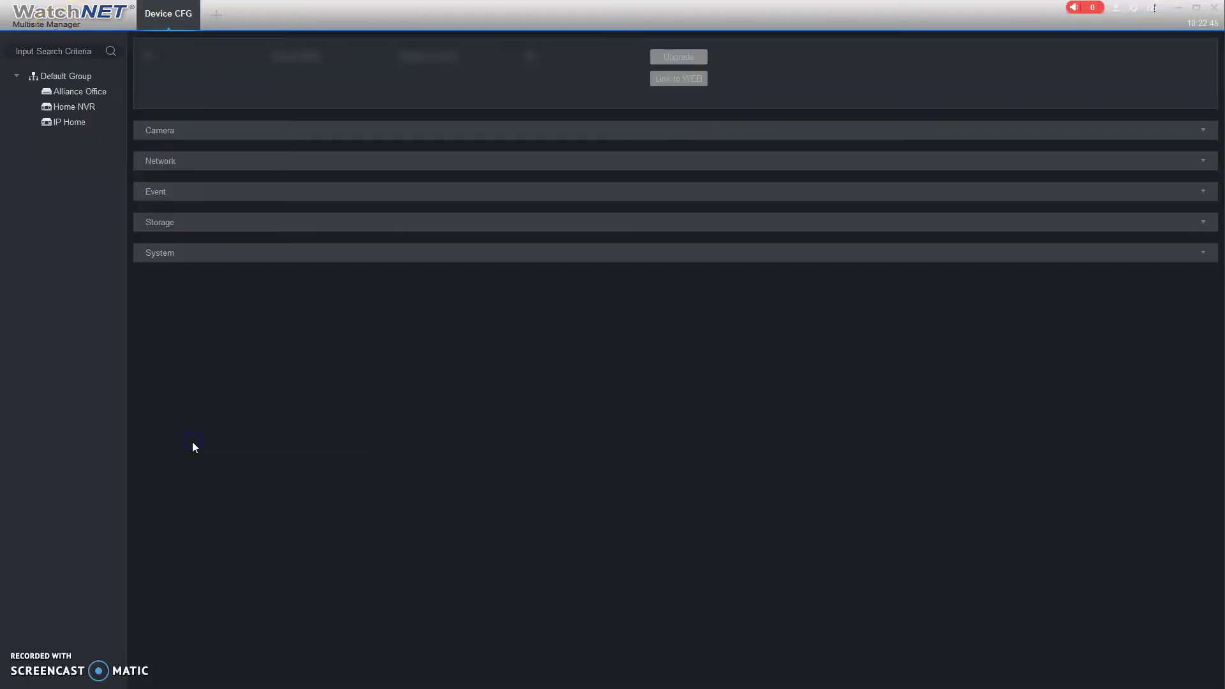
click(90, 93)
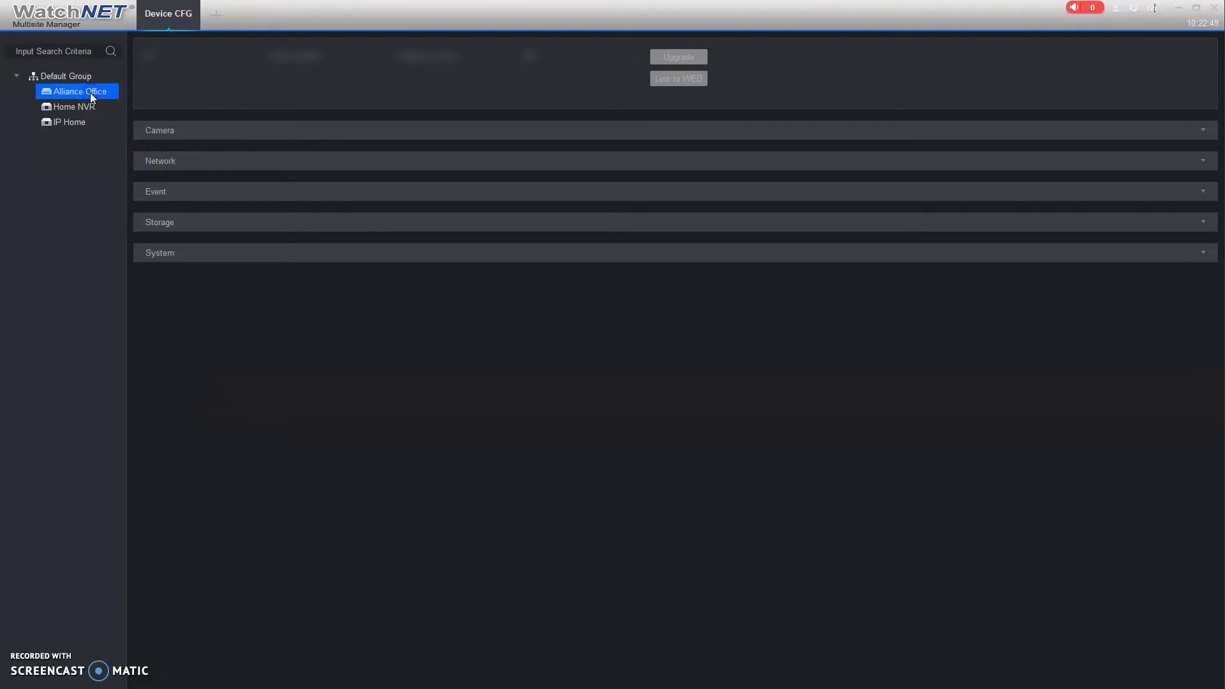
click(121, 130)
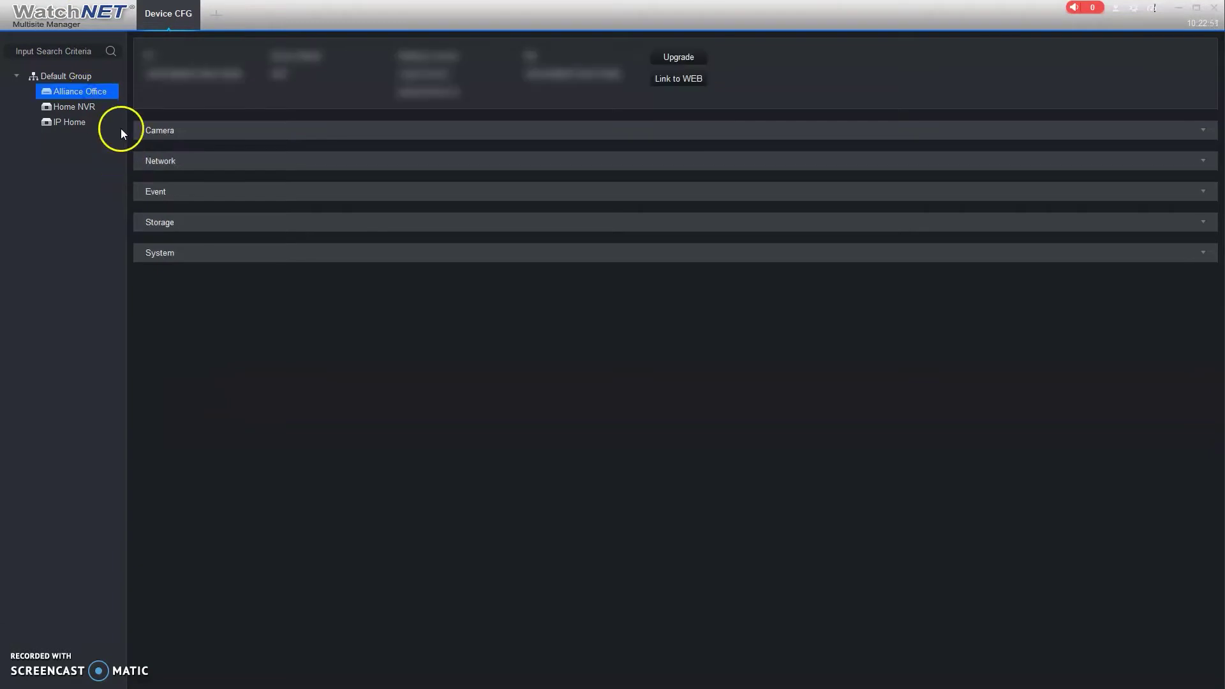
click(173, 224)
click(183, 260)
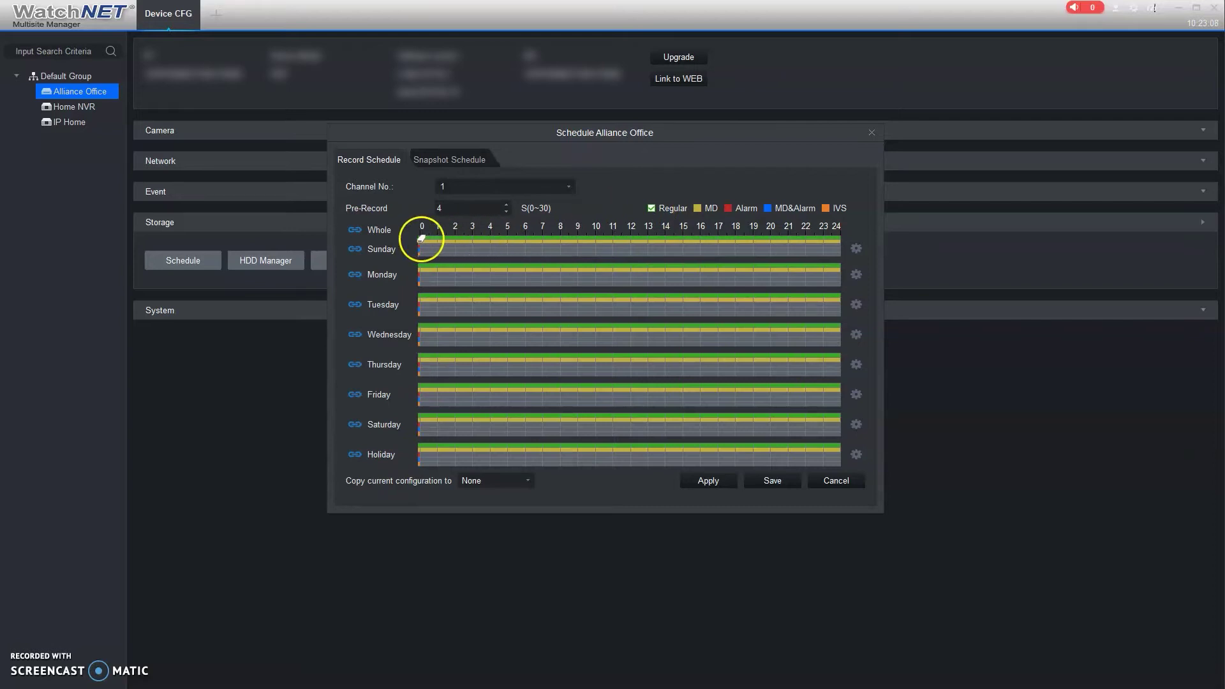
Erase regular recording from all hours of every day on channel 1 and choose MD as the recording type
drag(428, 233, 836, 232)
click(671, 208)
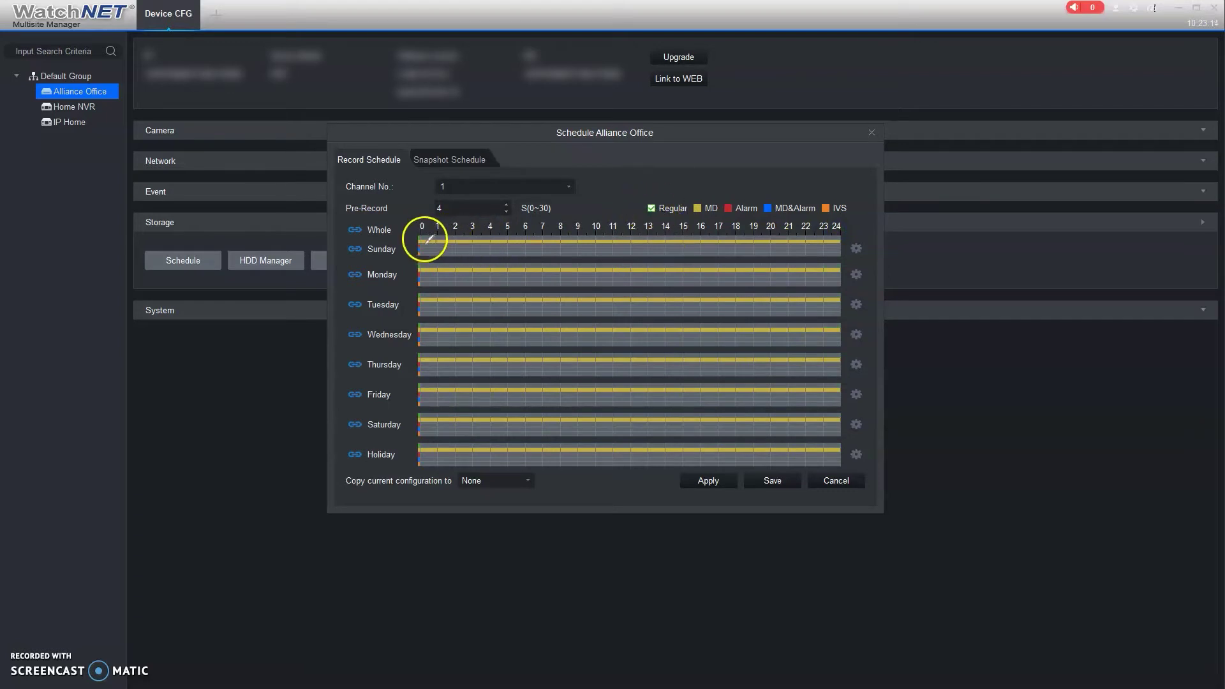
click(698, 210)
click(560, 266)
click(682, 210)
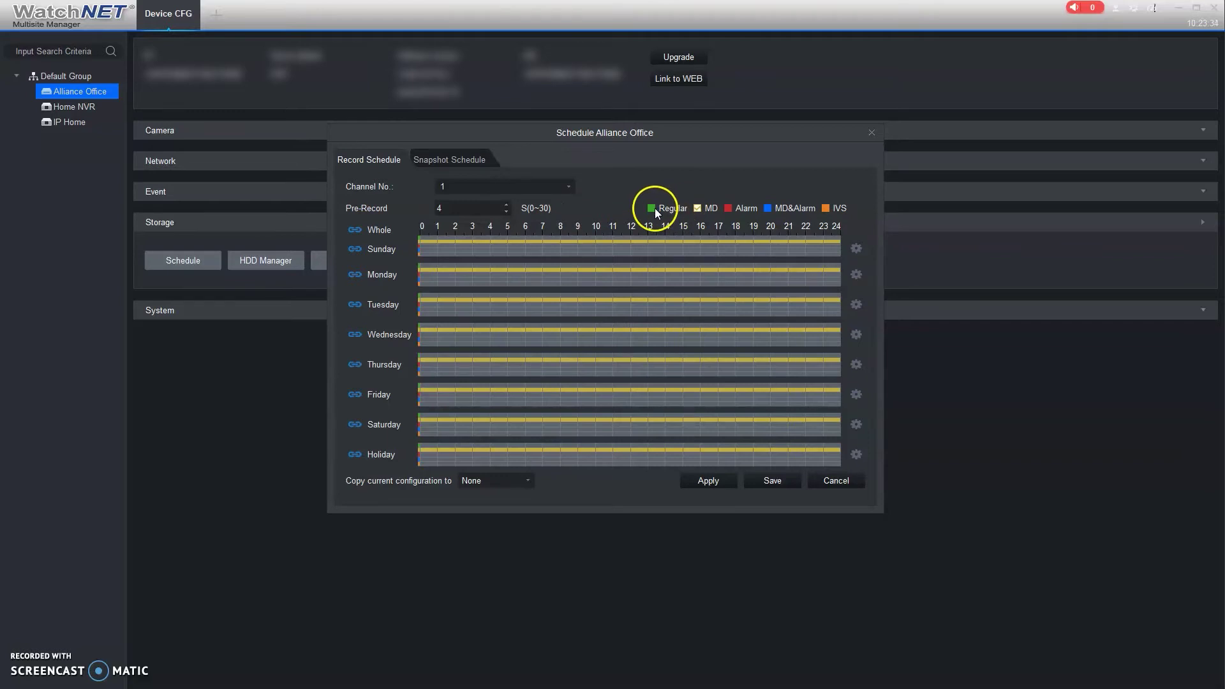
Mark regular recording for the full 24 hours of every day in the channel 1 record schedule
click(652, 209)
drag(429, 233, 835, 229)
click(744, 276)
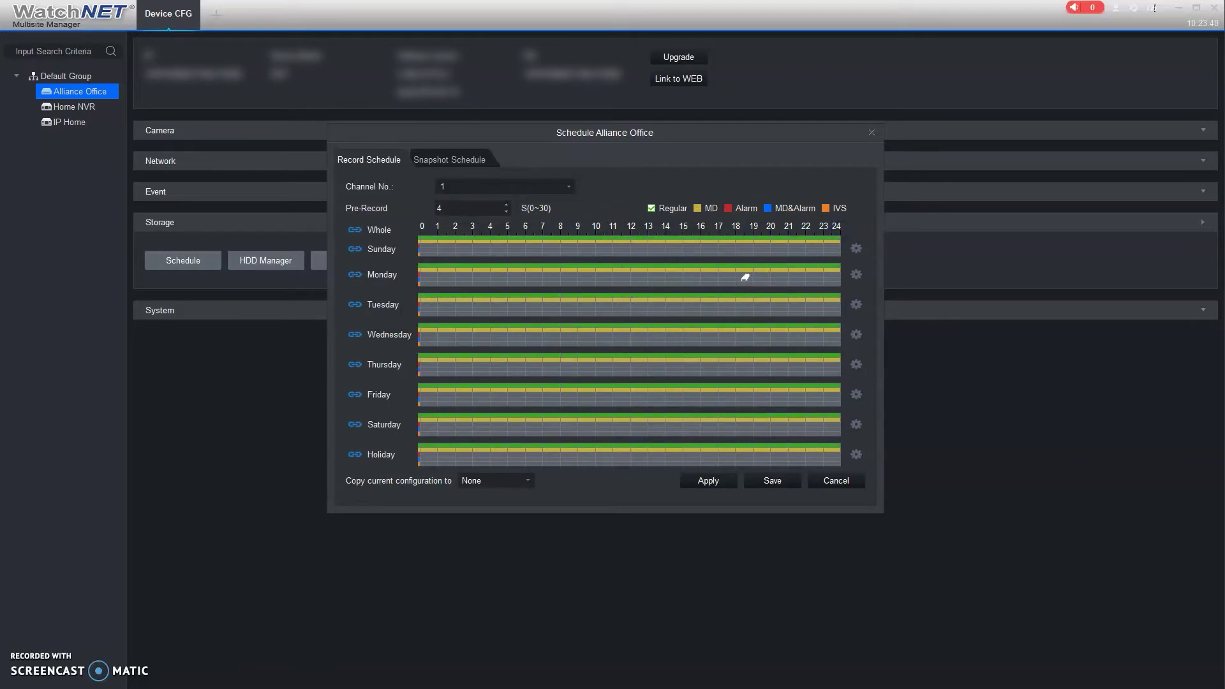
click(733, 270)
drag(516, 250, 509, 249)
click(488, 203)
Remove regular recording from hours 0 to 24 on every day of channel 1, keeping the MD recording bars
click(718, 210)
click(425, 234)
drag(425, 234, 841, 234)
click(531, 444)
click(359, 495)
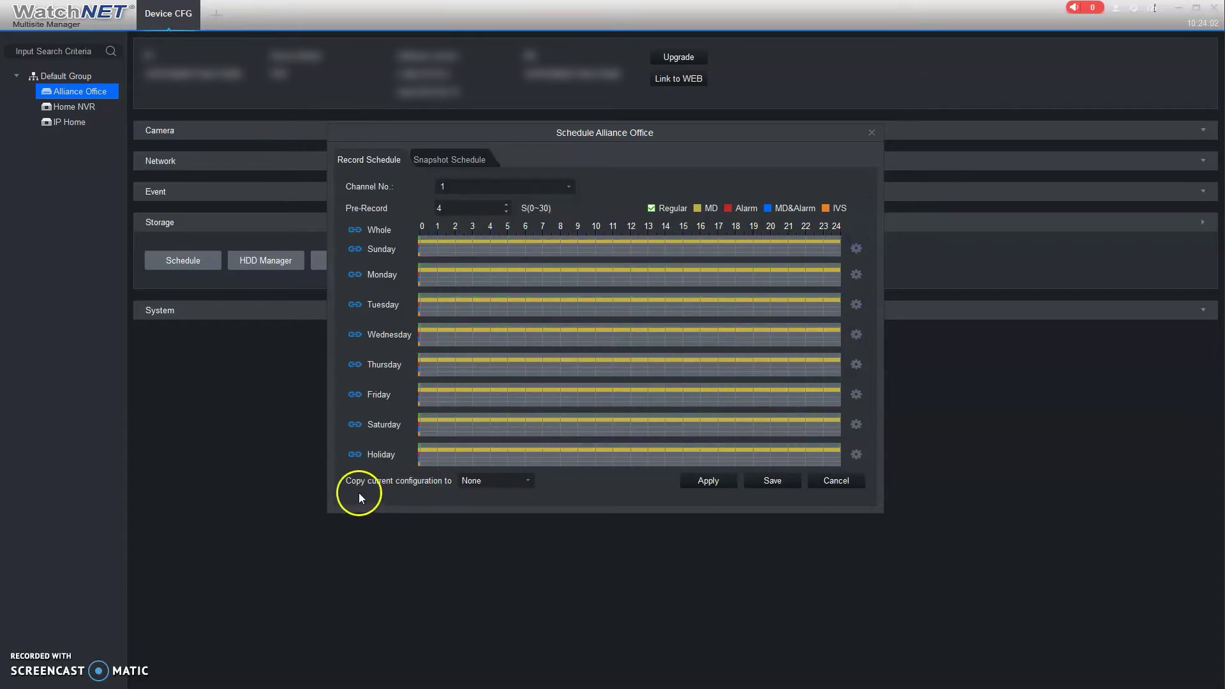
Copy the channel 1 record schedule to channels 3, 4, 6, 7 and 8 and apply it
click(528, 482)
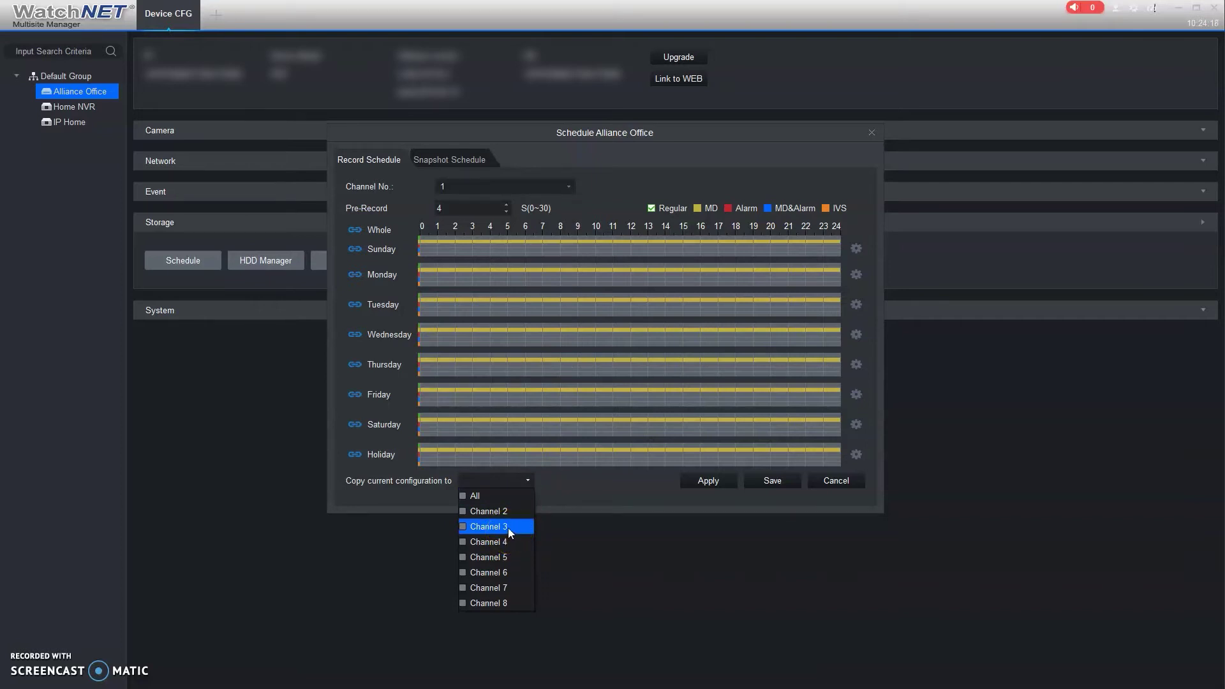
click(503, 601)
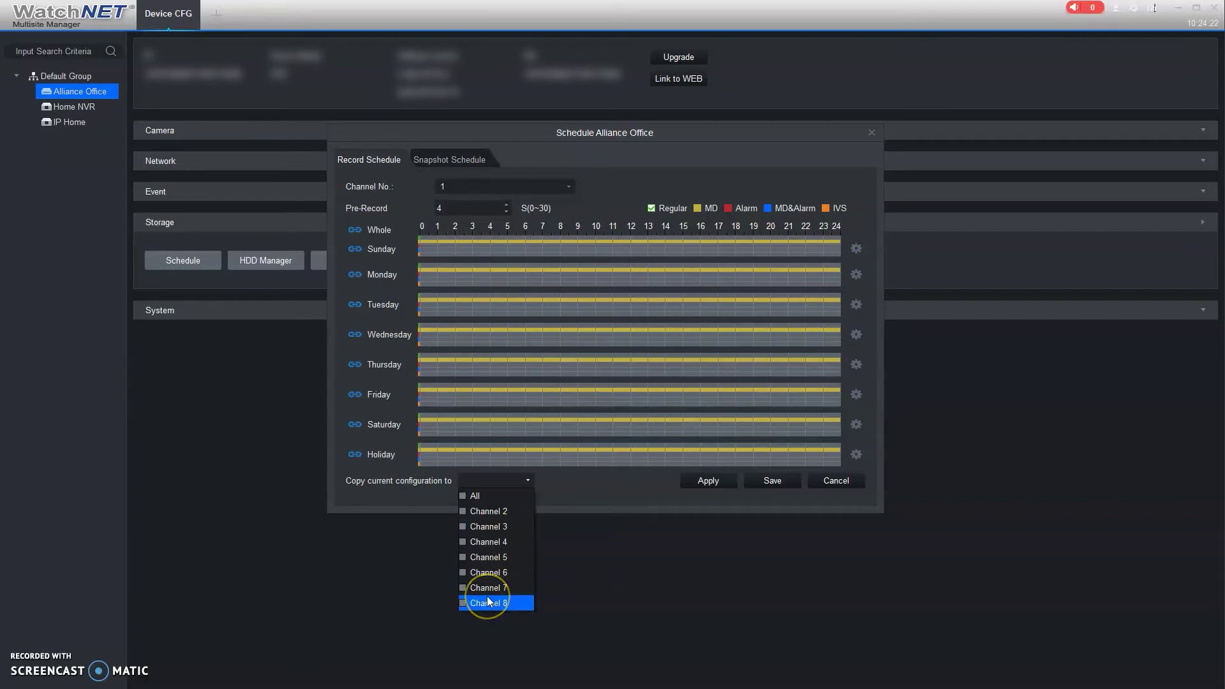
click(497, 561)
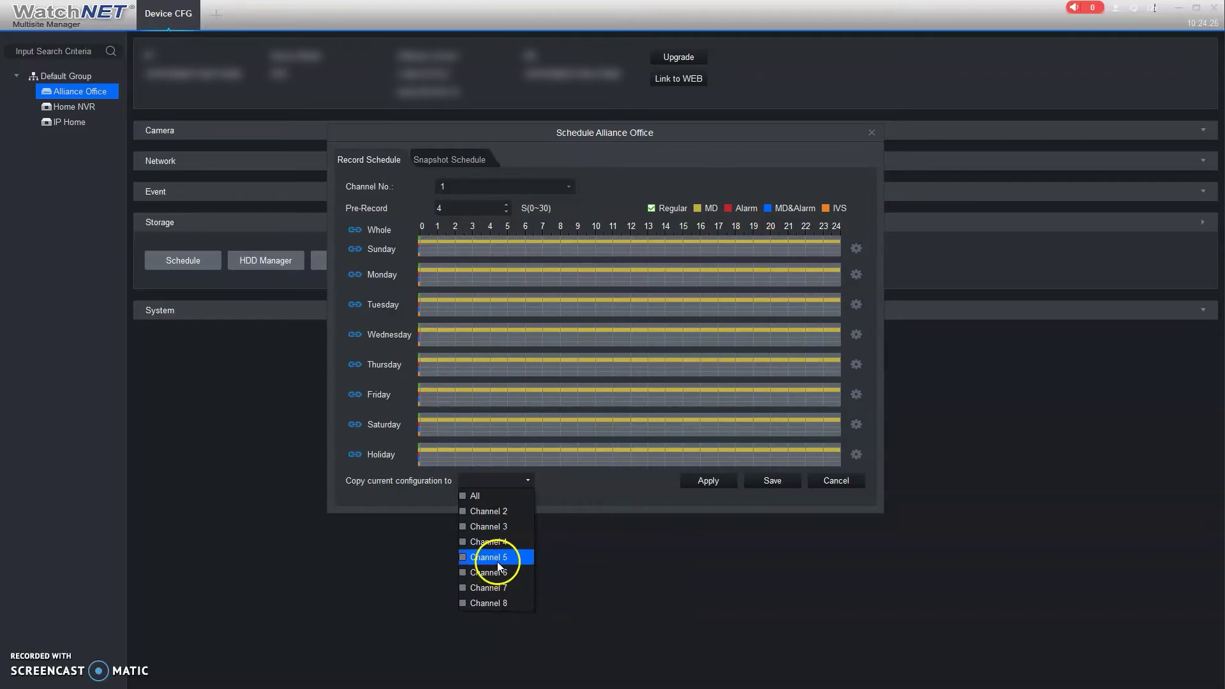
click(498, 572)
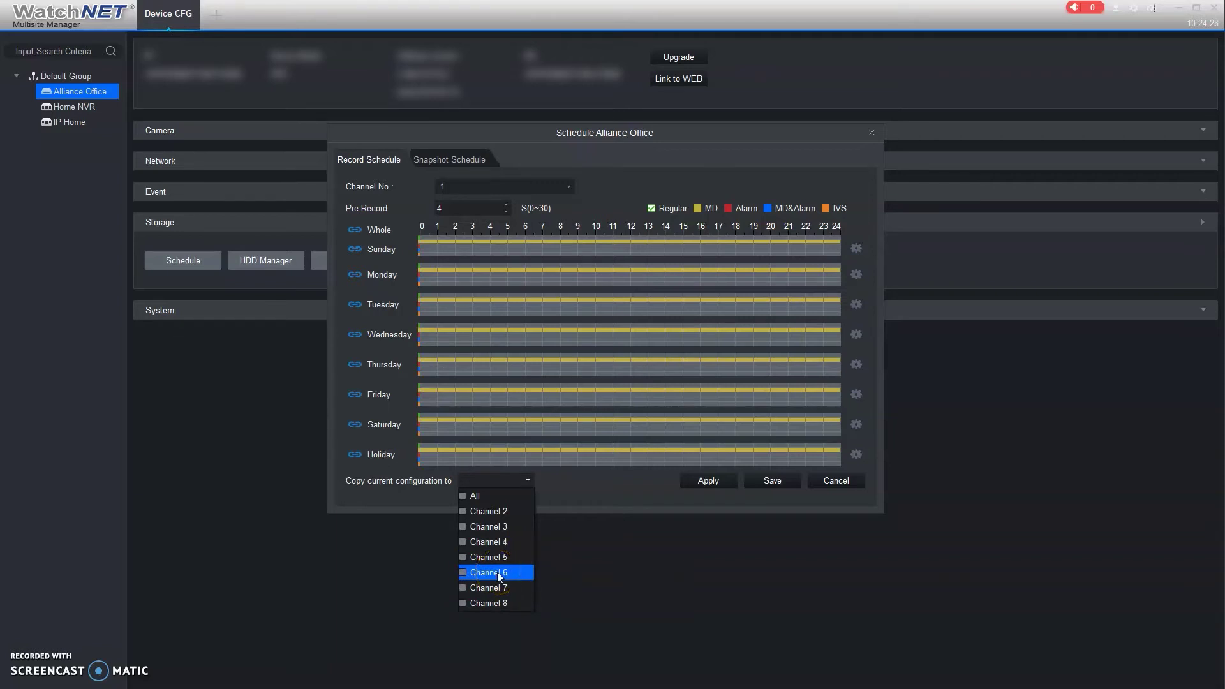
click(501, 588)
click(504, 603)
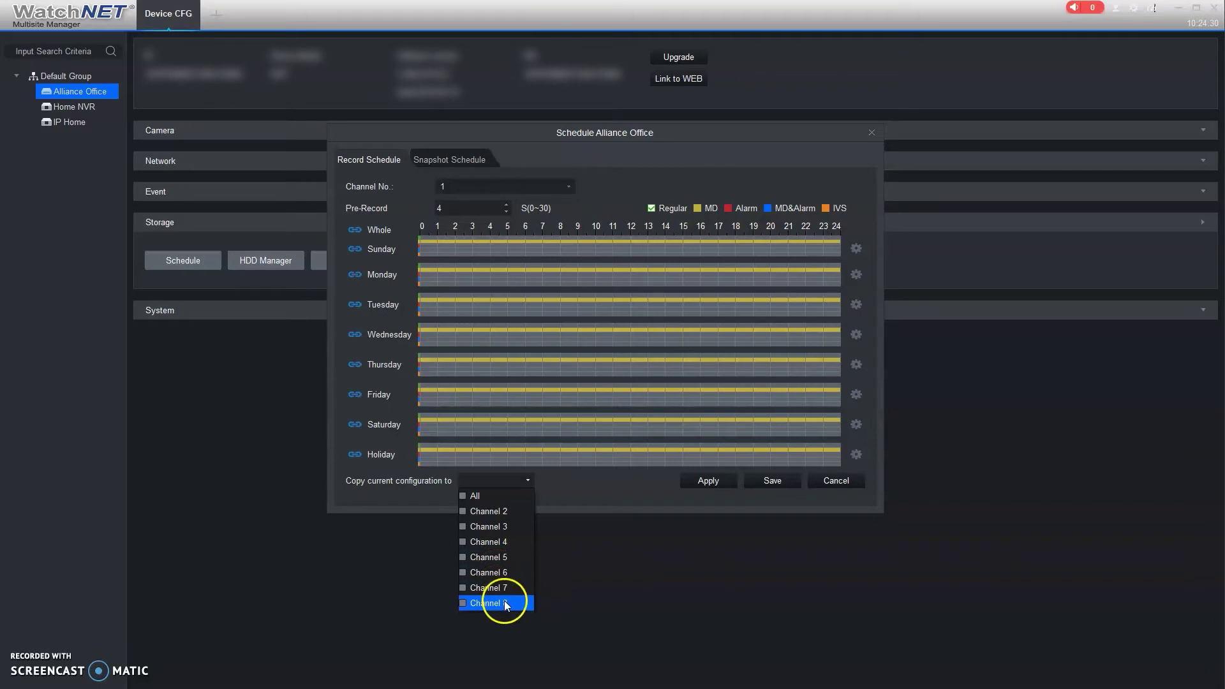
click(507, 576)
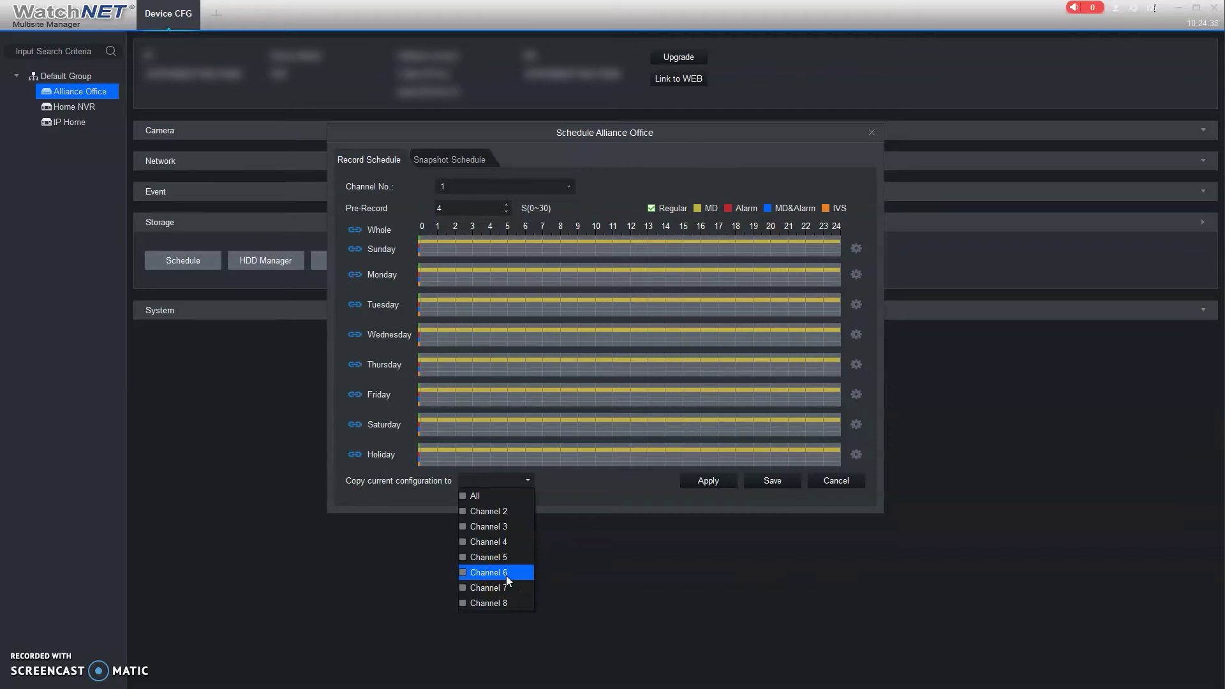
click(465, 573)
click(462, 587)
click(462, 602)
click(484, 541)
click(483, 527)
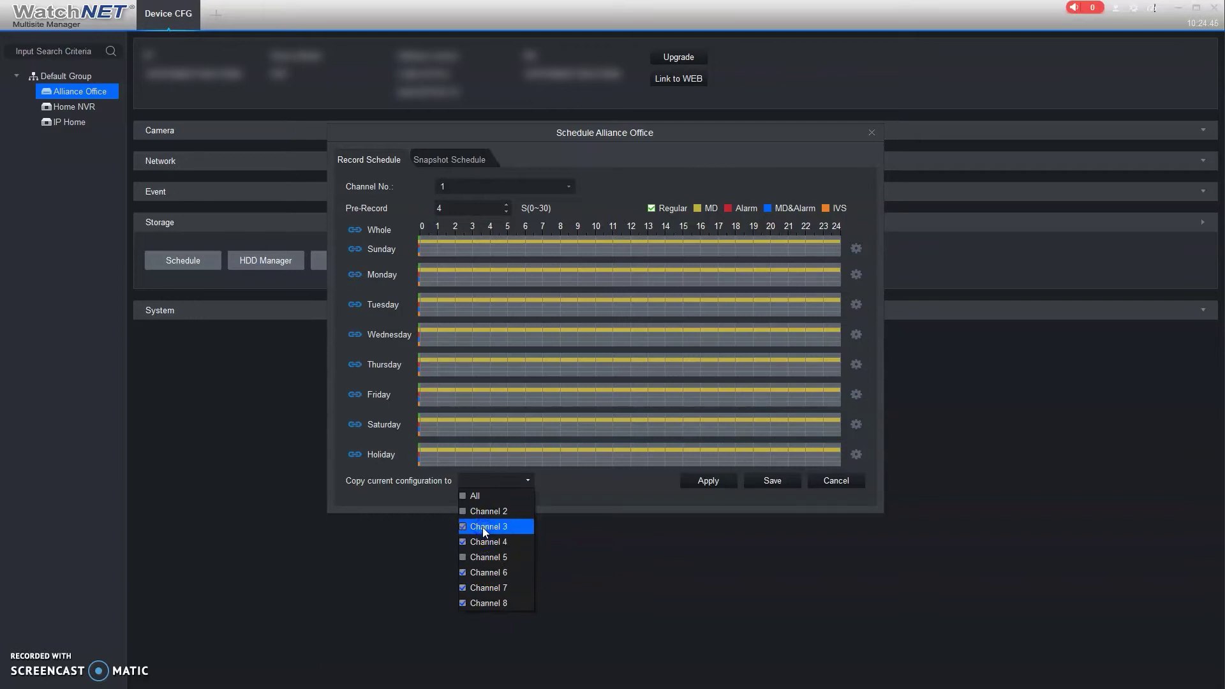
click(515, 495)
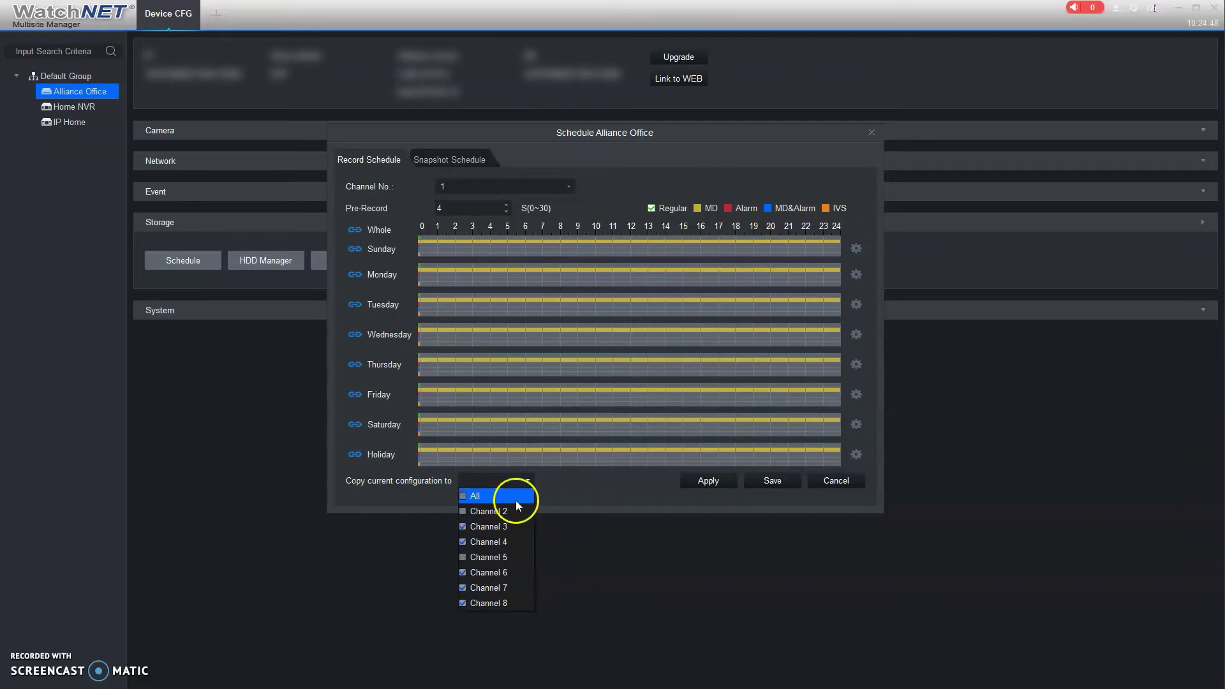
click(706, 483)
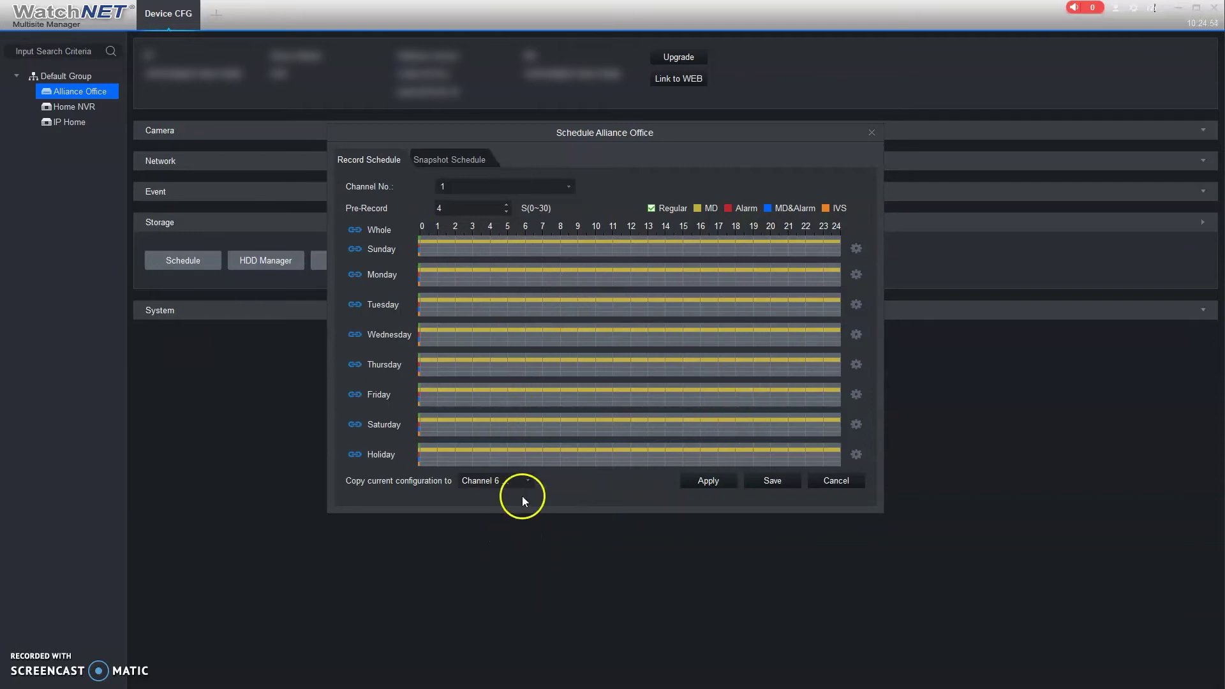
View the channel 1 snapshot schedule, then go back to the record schedule and close the schedule dialog
click(450, 161)
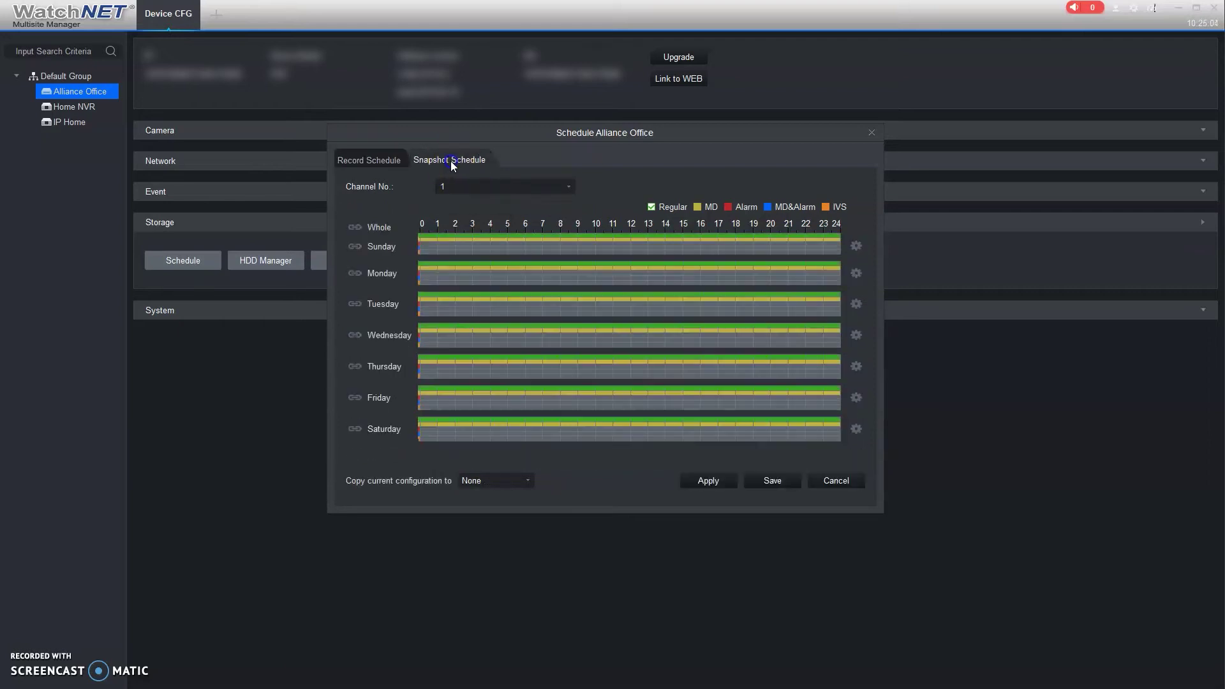
click(786, 280)
click(557, 343)
click(450, 154)
click(378, 164)
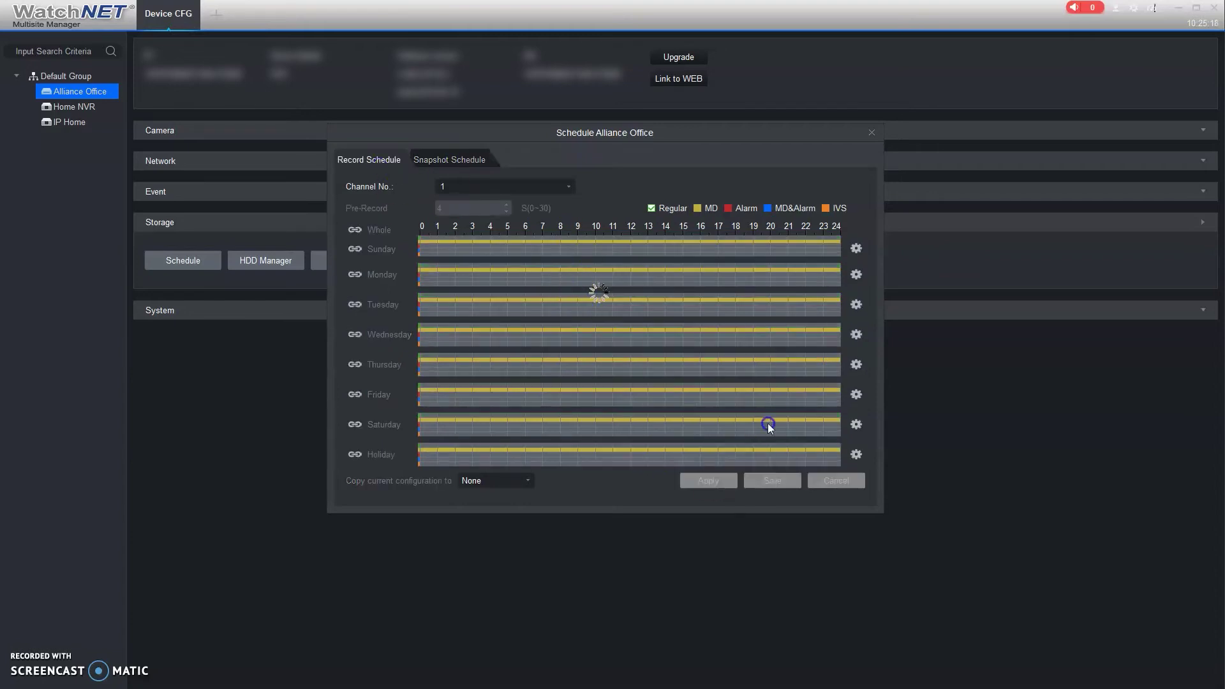
click(493, 205)
click(836, 481)
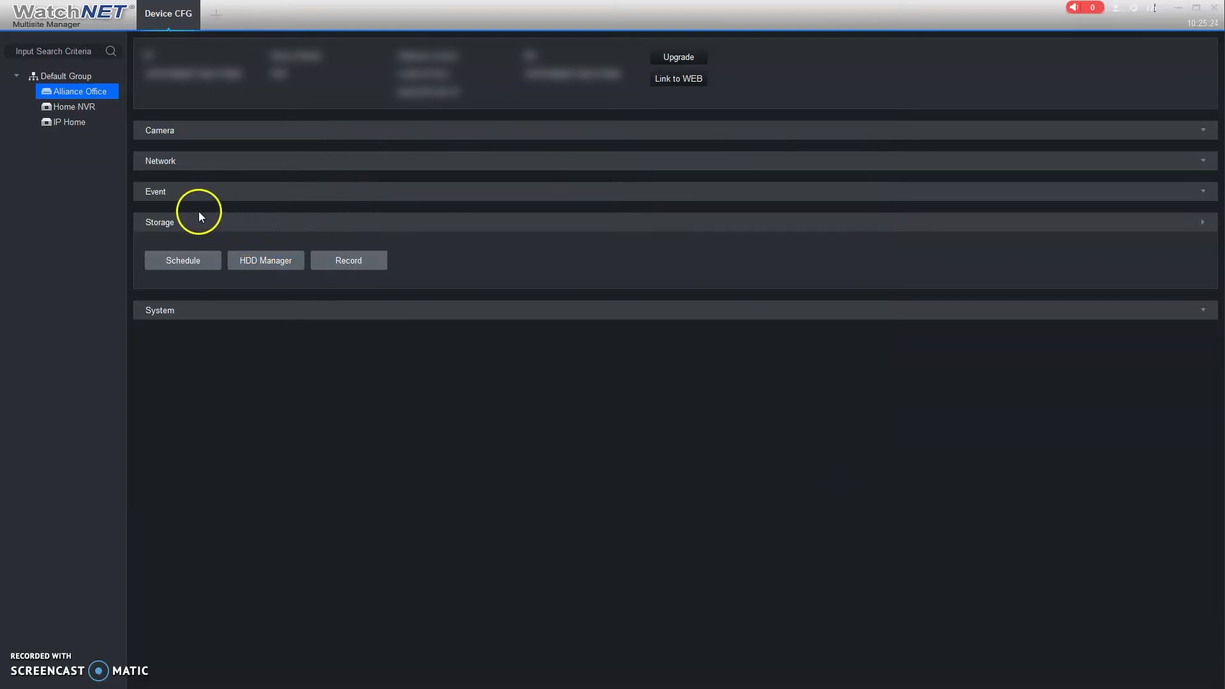
Open the Video Detect event settings for Alliance Office and review the channel 1 motion detection options
click(171, 193)
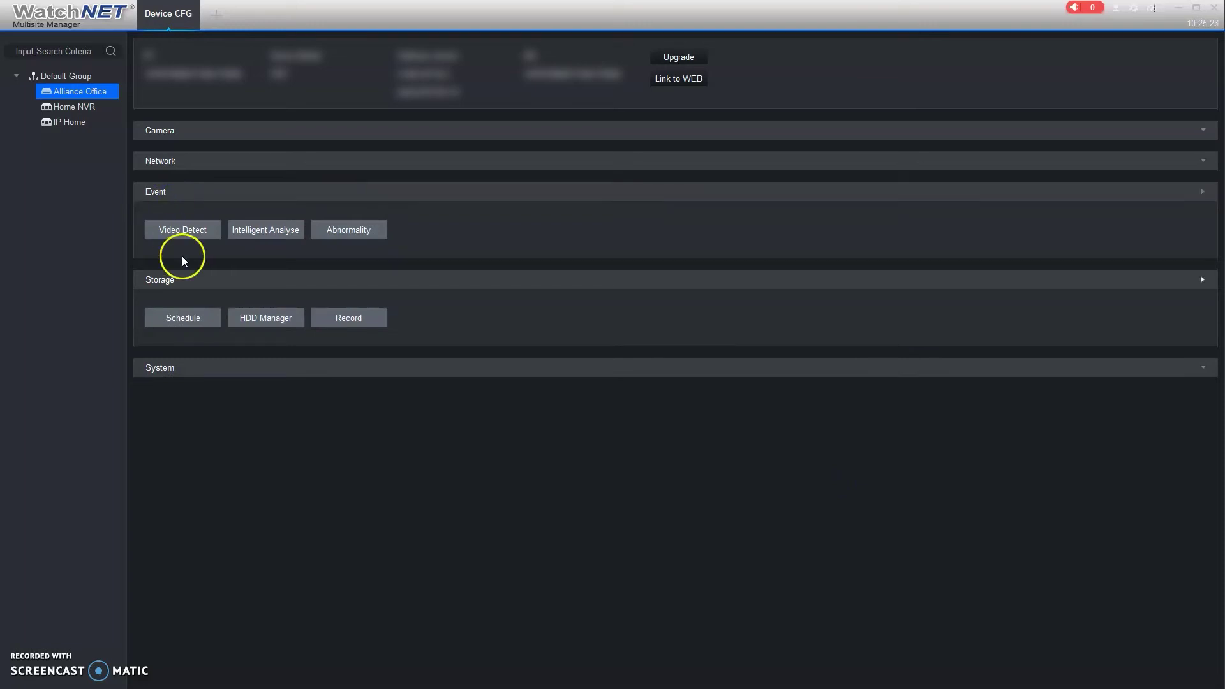
click(182, 231)
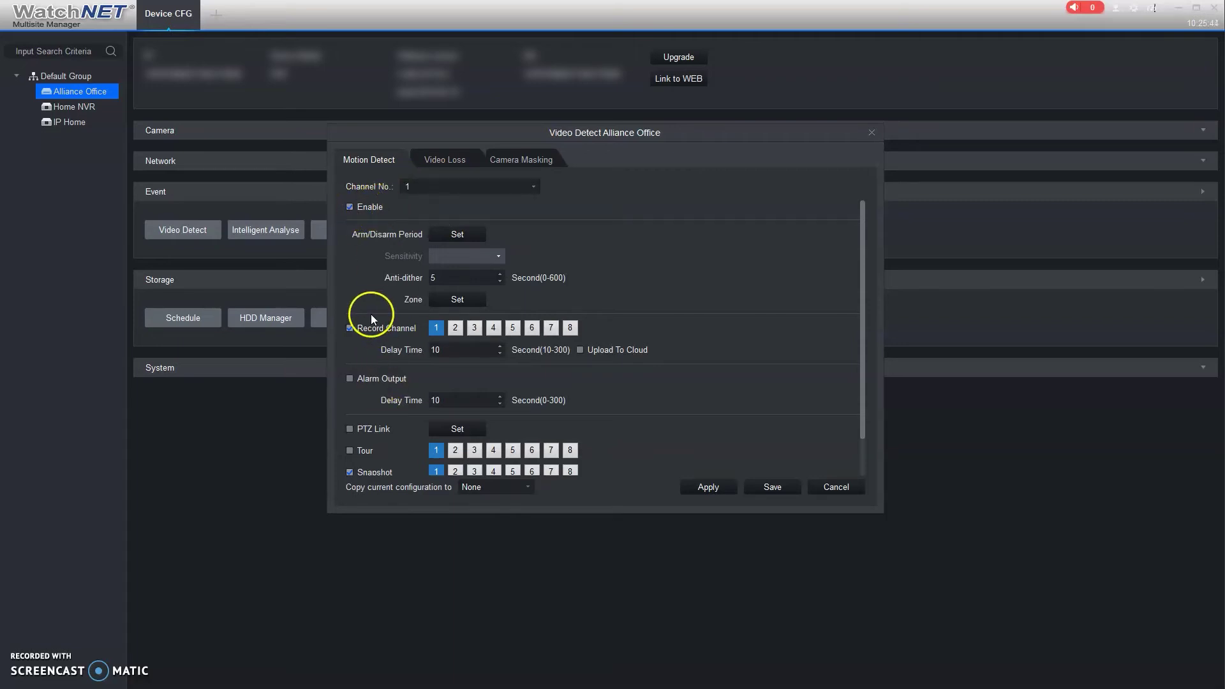
scroll(411, 388, down, 1)
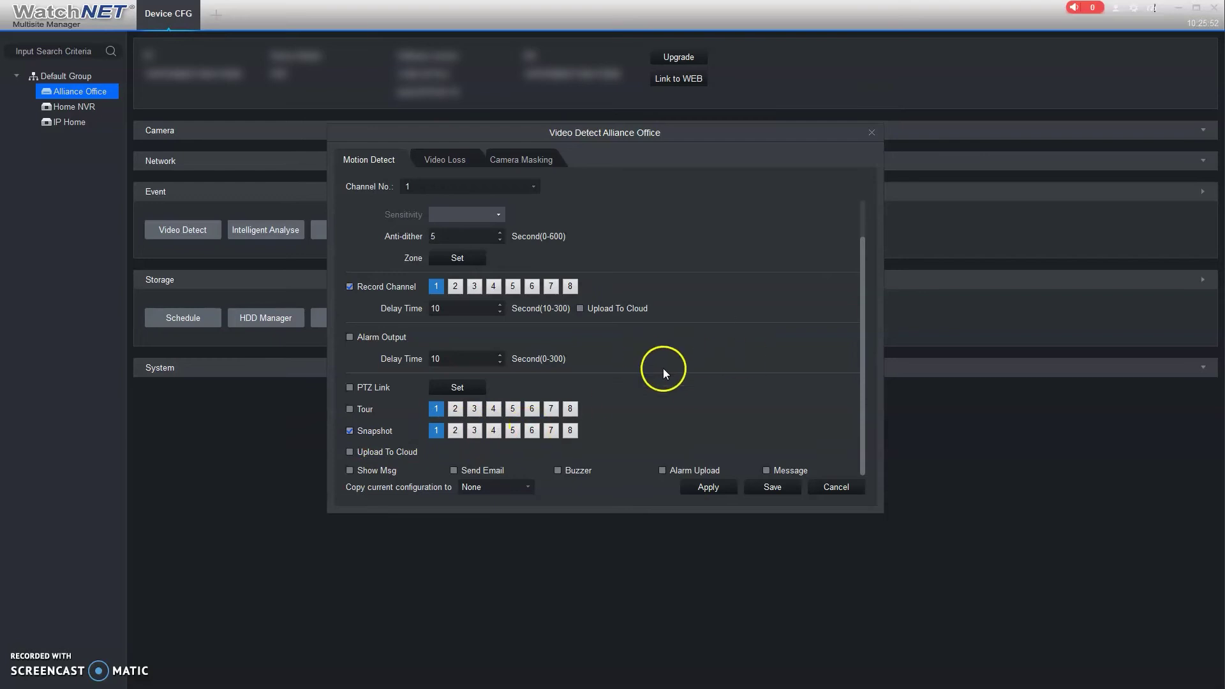
scroll(681, 382, up, 1)
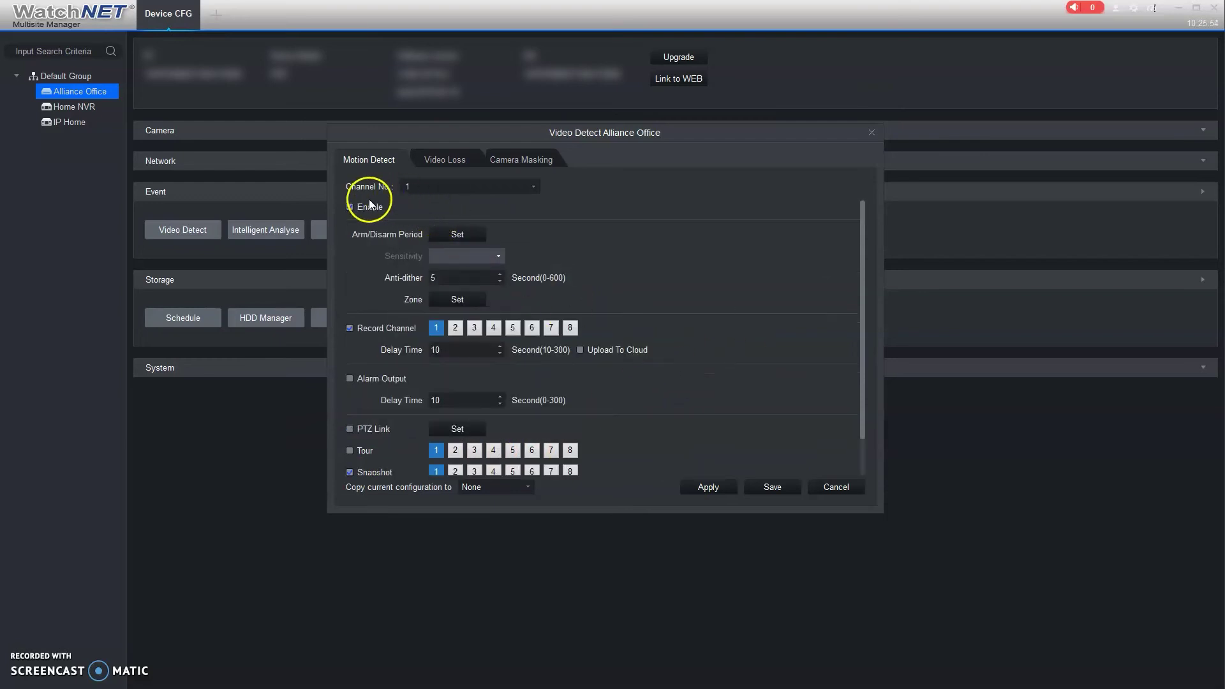
View the channels to which the channel 1 motion detection configuration can be copied
click(508, 483)
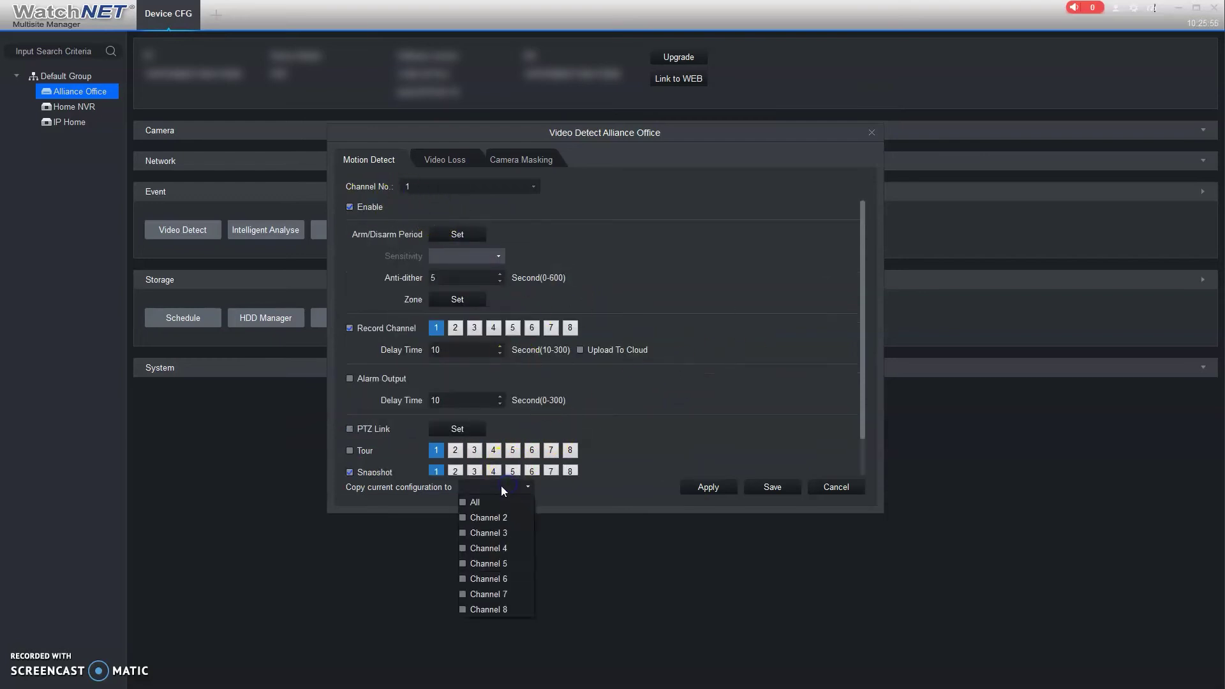
click(489, 509)
click(617, 377)
click(706, 311)
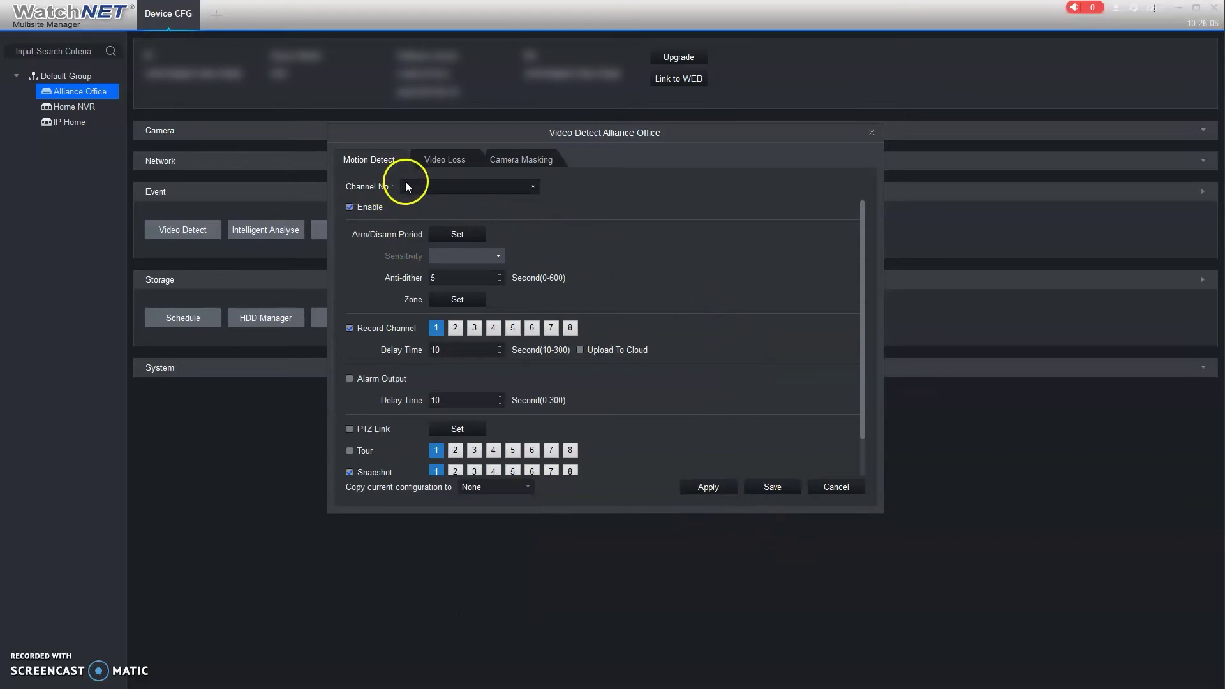
Open the channel 1 motion detection zone, fill the whole Region1 grid and clear all of its cells
click(458, 300)
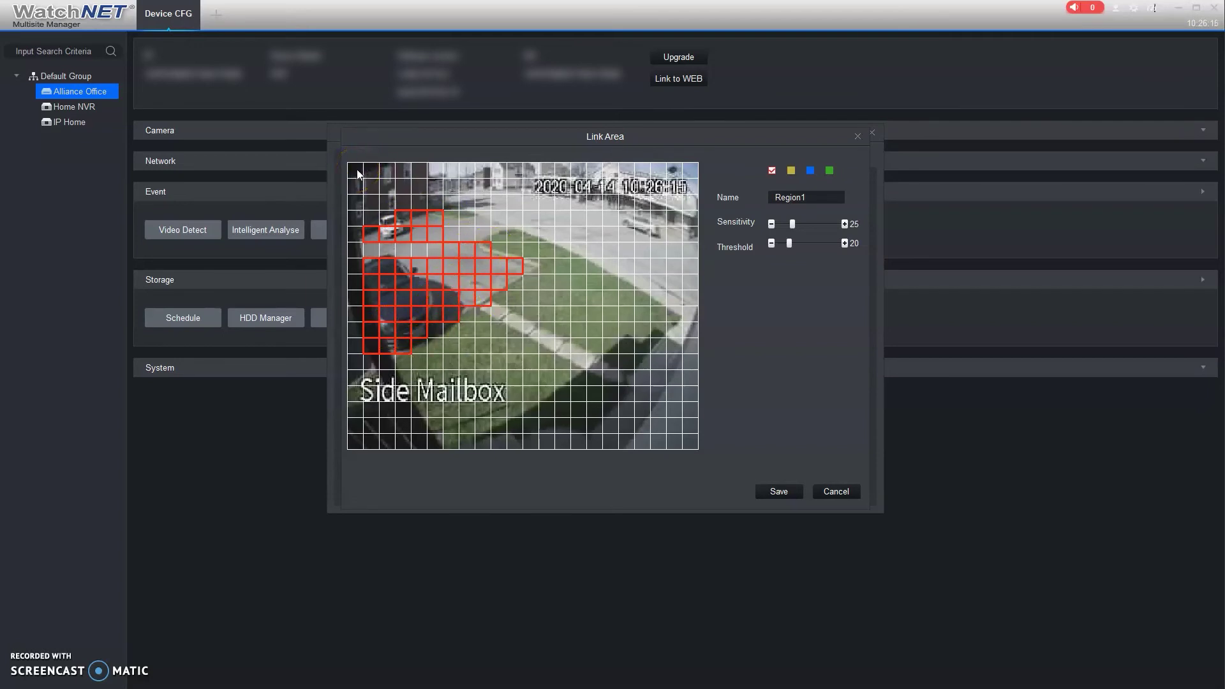
drag(356, 172, 693, 446)
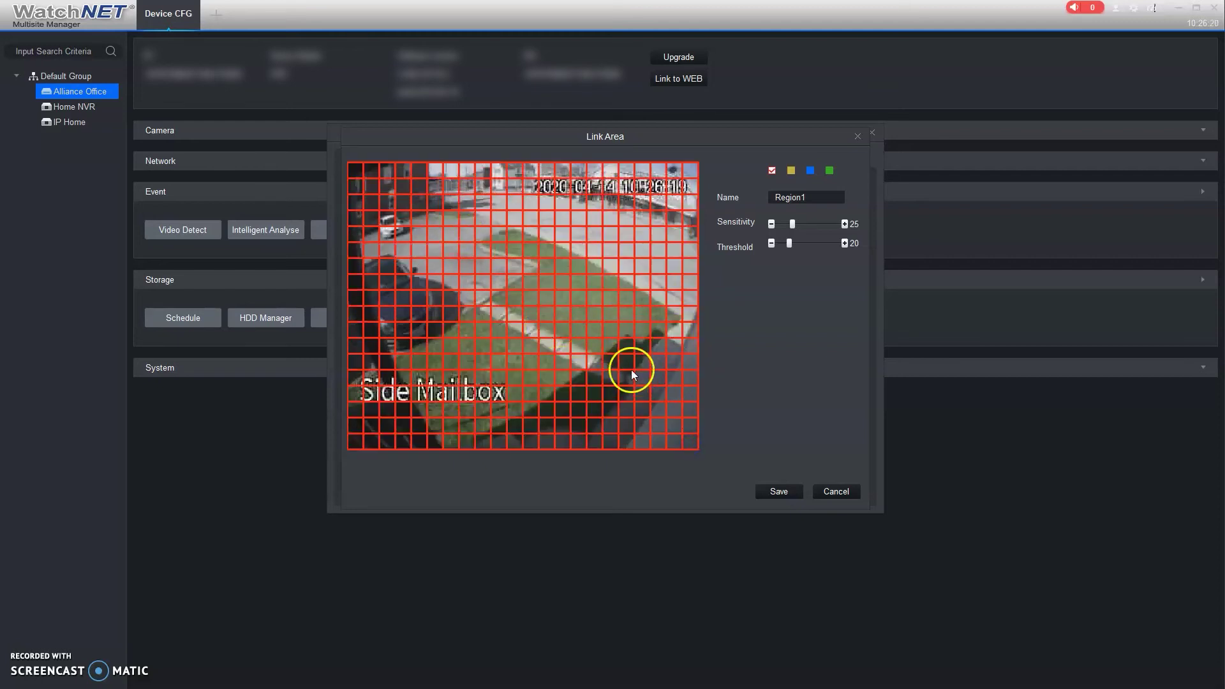
drag(356, 170, 699, 445)
drag(359, 171, 689, 446)
click(681, 441)
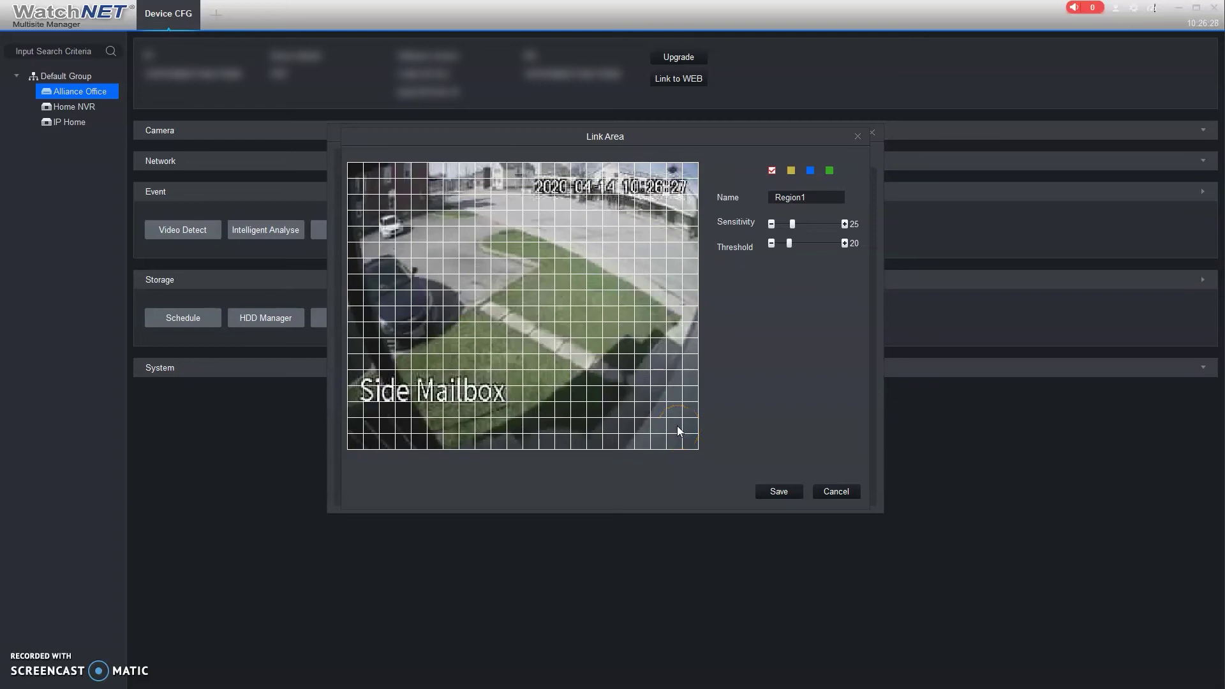
click(673, 420)
click(375, 523)
click(14, 686)
click(488, 345)
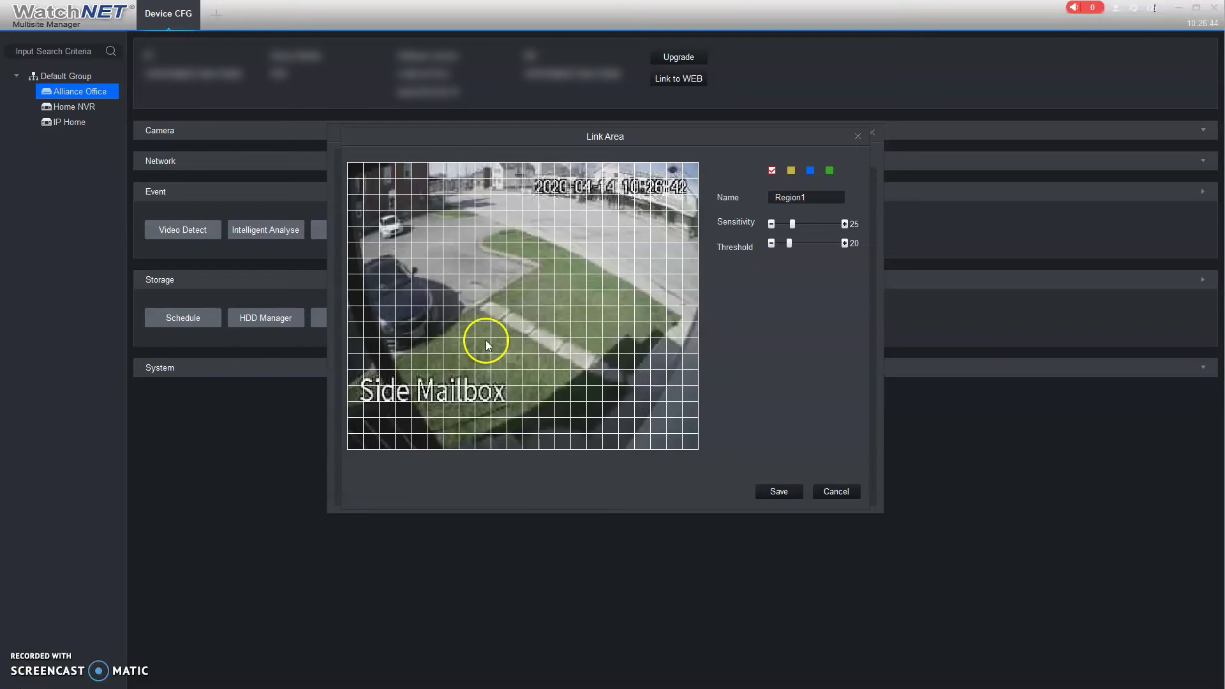
Mark Region1 motion detection cells over the parked cars and the driveway area in the camera image
click(371, 233)
drag(402, 237, 404, 224)
click(418, 219)
drag(375, 271, 500, 271)
drag(370, 282, 482, 304)
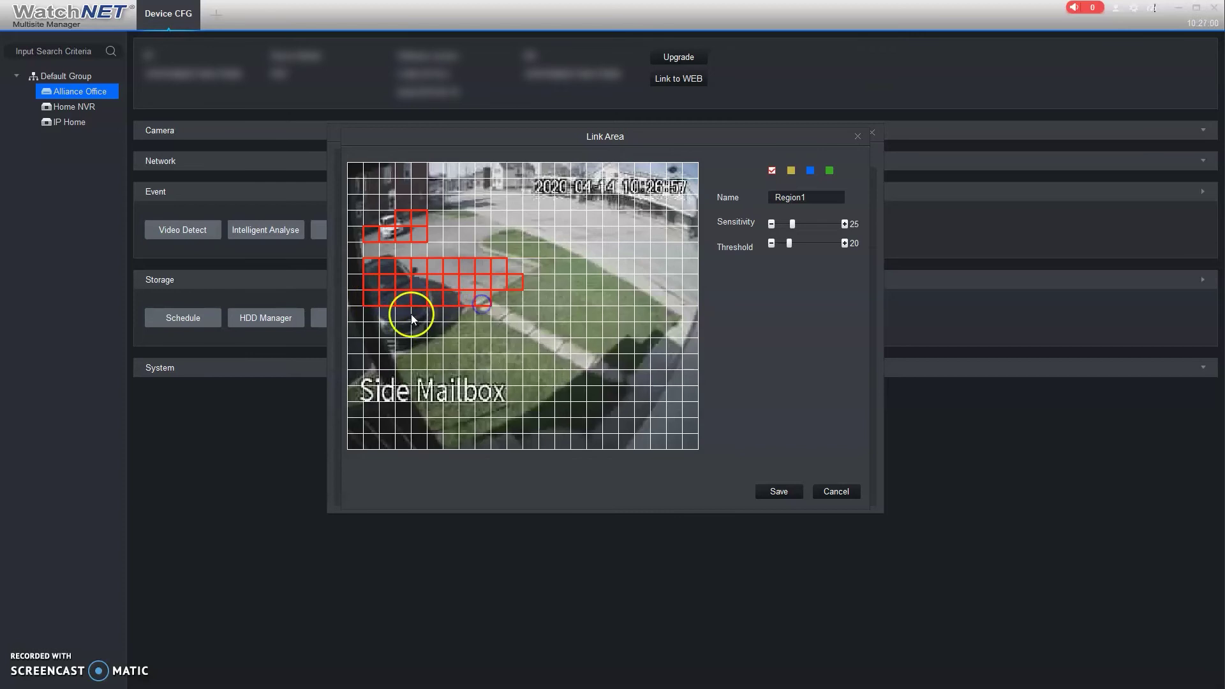
drag(404, 319, 456, 315)
drag(369, 331, 412, 356)
click(509, 263)
drag(480, 253, 446, 247)
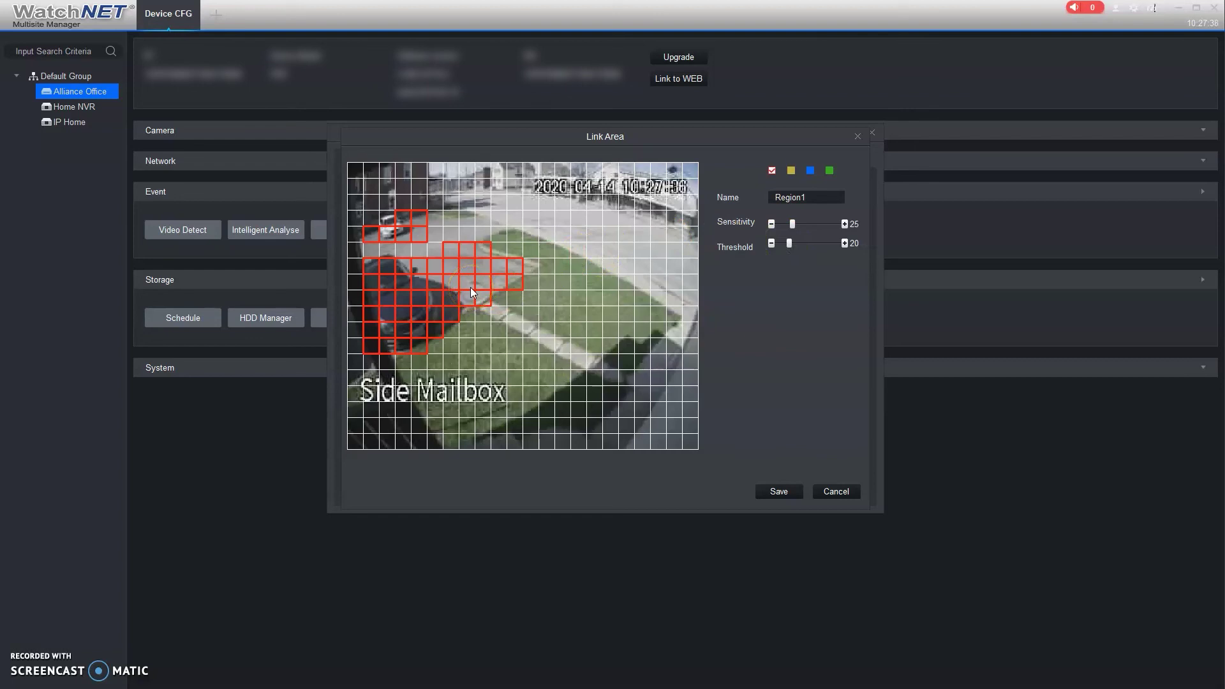
Check the Region1 sensitivity and threshold and discard the zone changes
click(818, 242)
click(801, 259)
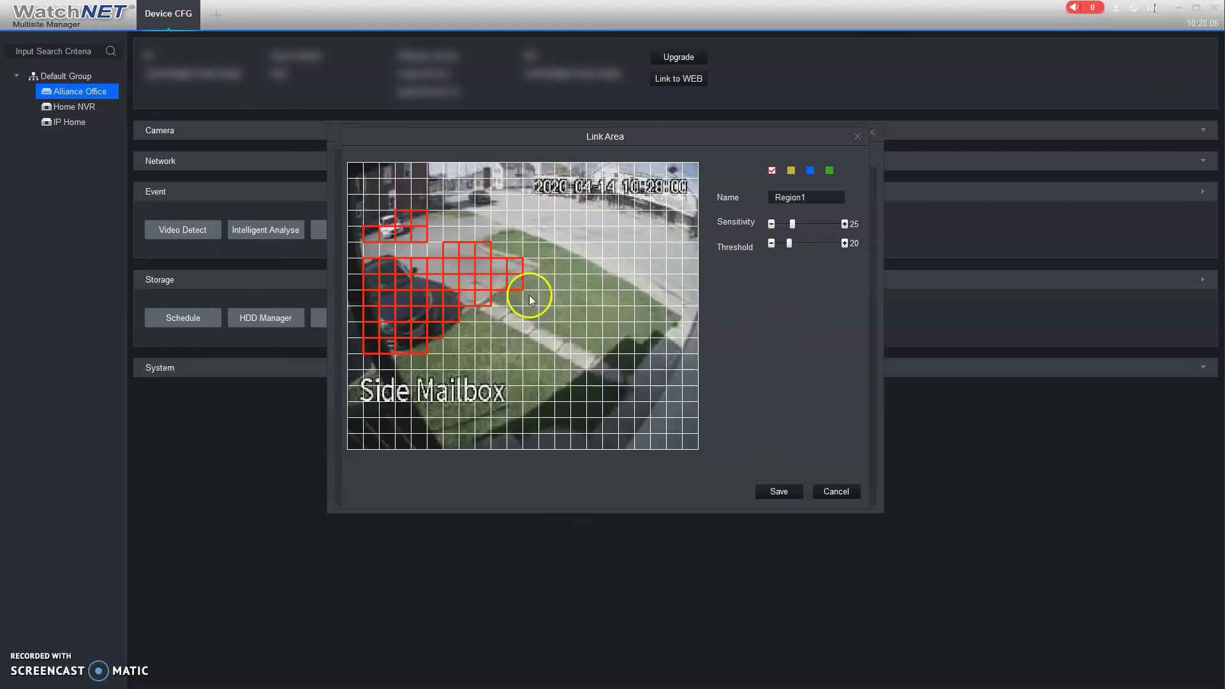
click(854, 496)
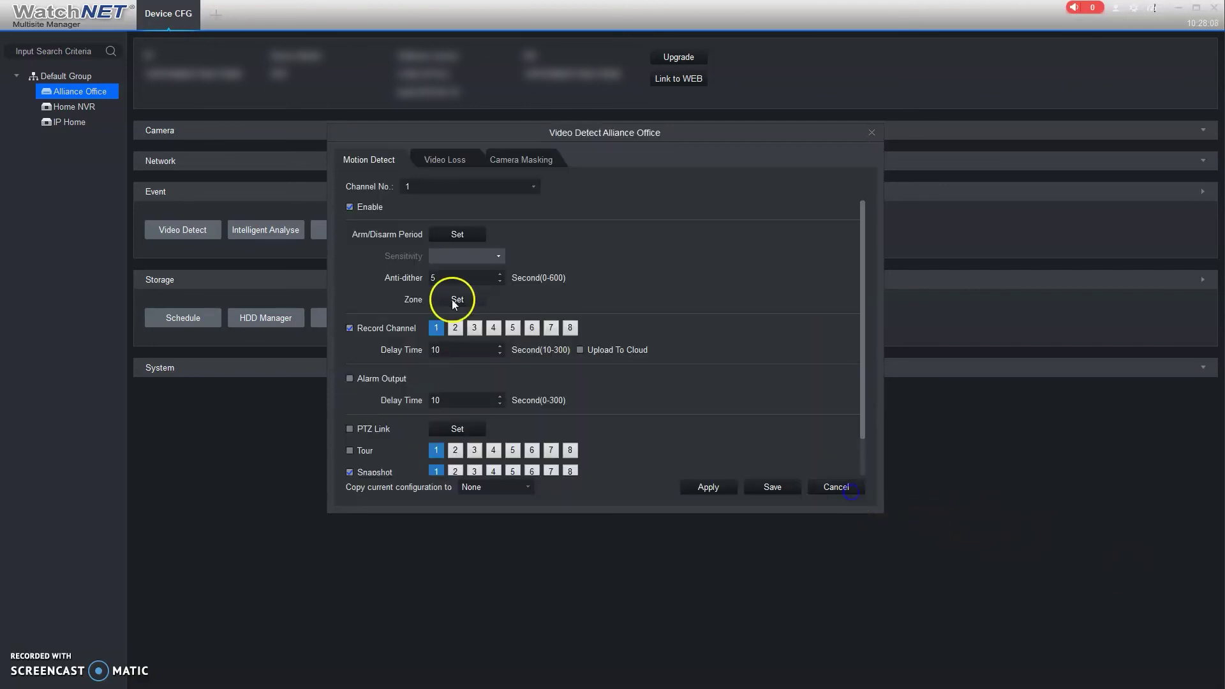
View the channel choices for the motion detection settings
click(735, 486)
click(452, 188)
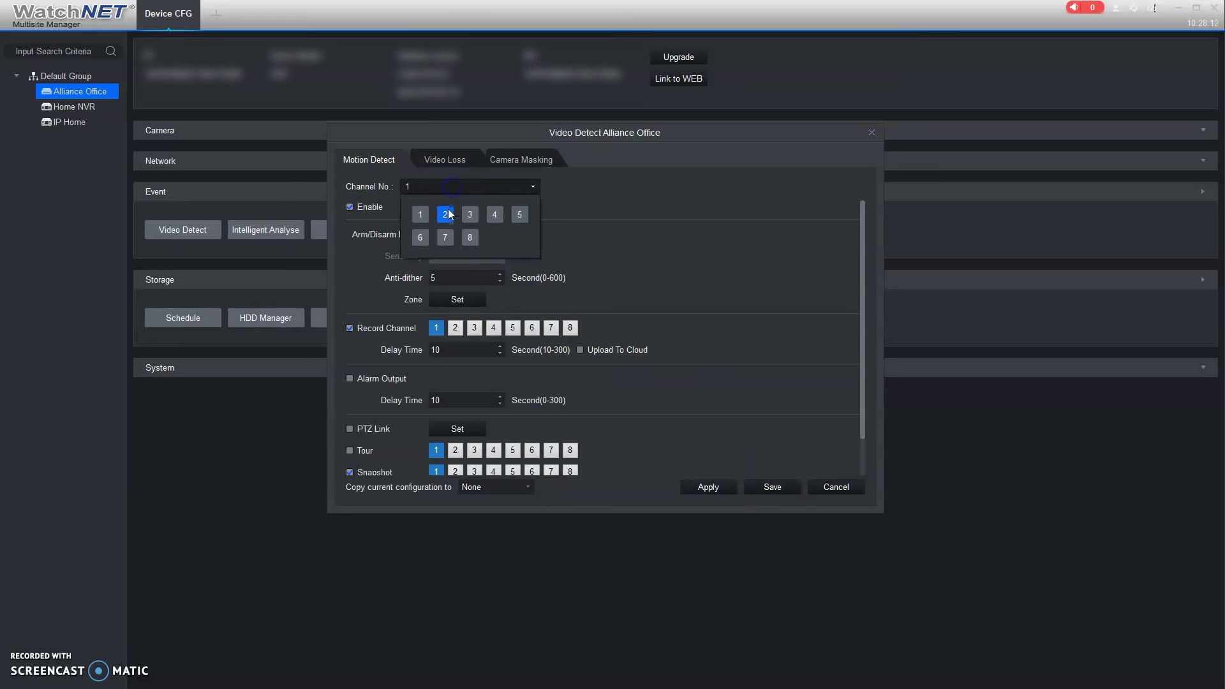
click(579, 205)
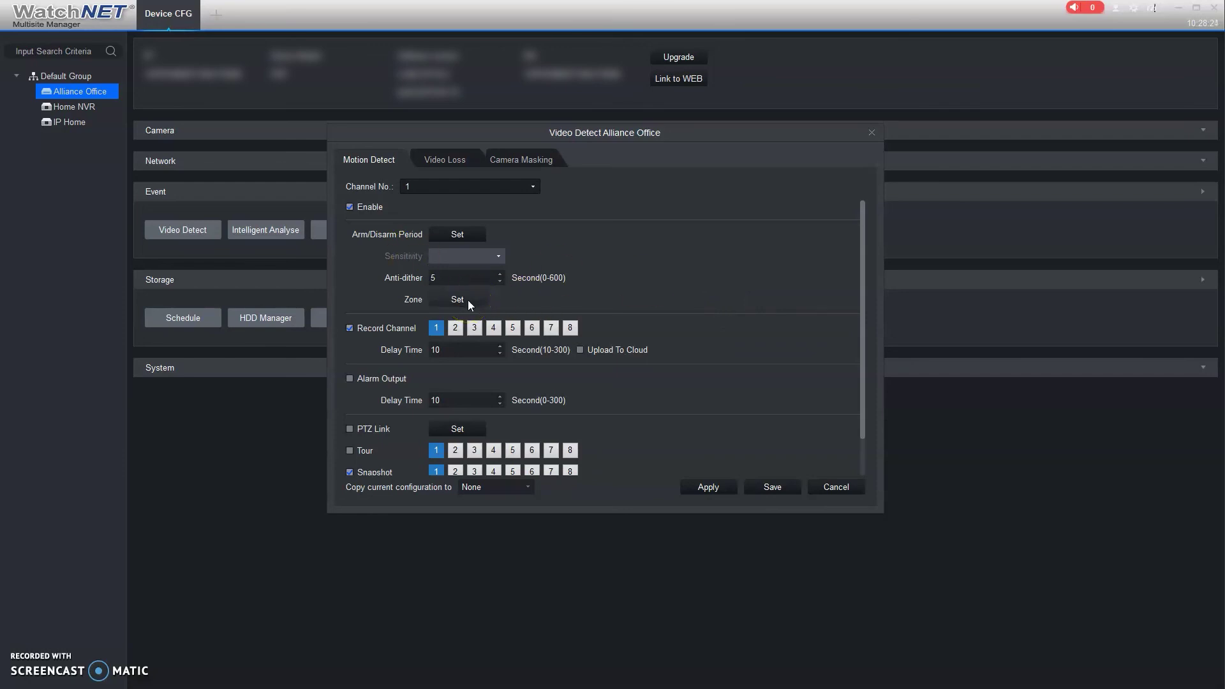
click(781, 487)
click(779, 481)
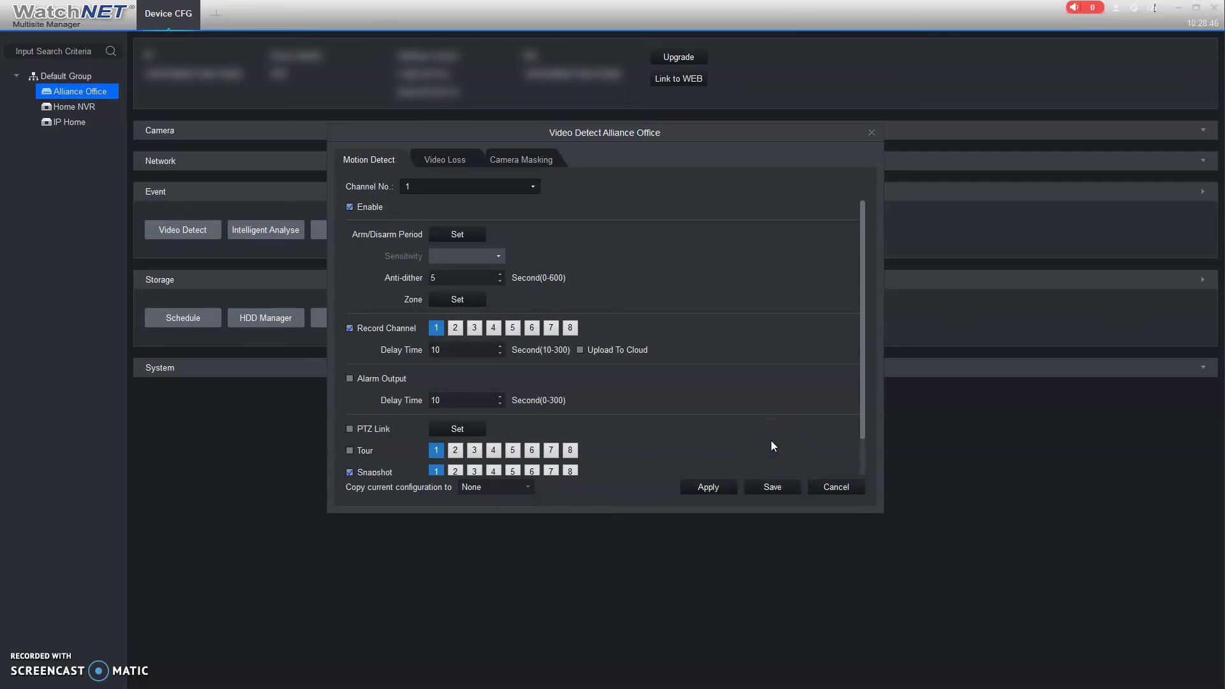